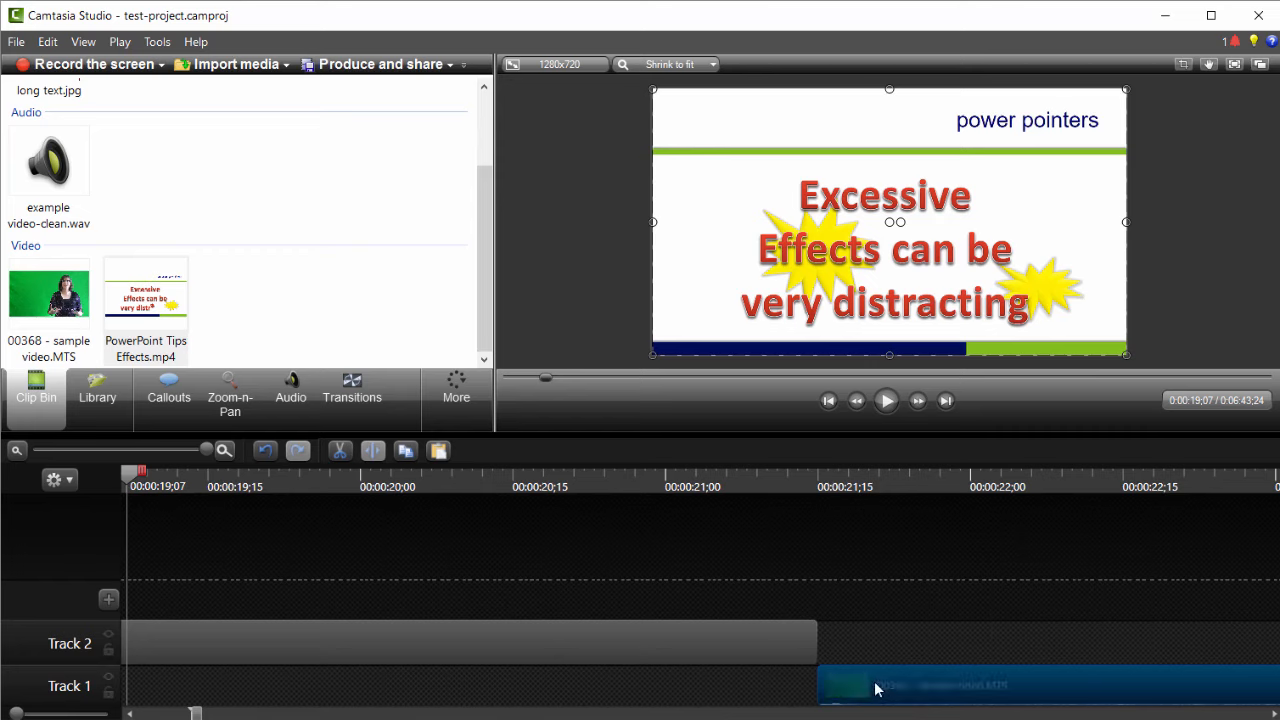
- Move the 00368 - sample video.MTS clip to the very start of Track 1
left_click_drag(860, 681, 829, 690)
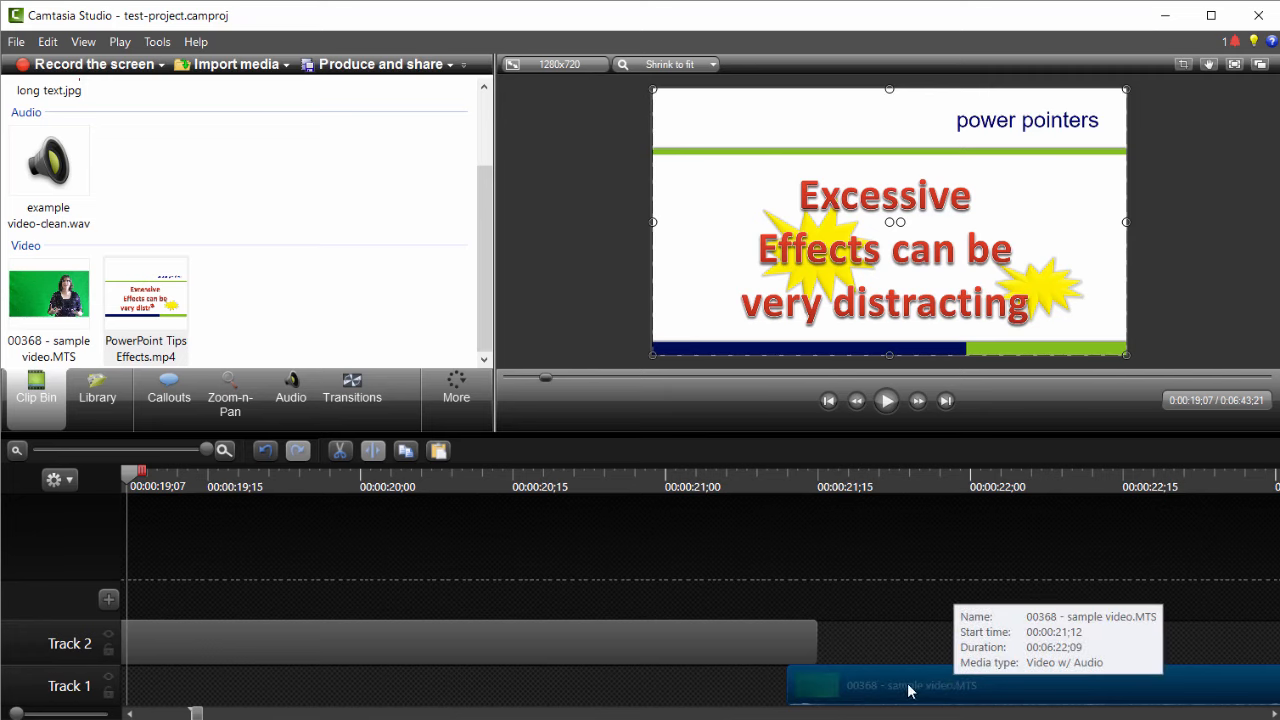
left_click_drag(908, 690, 286, 713)
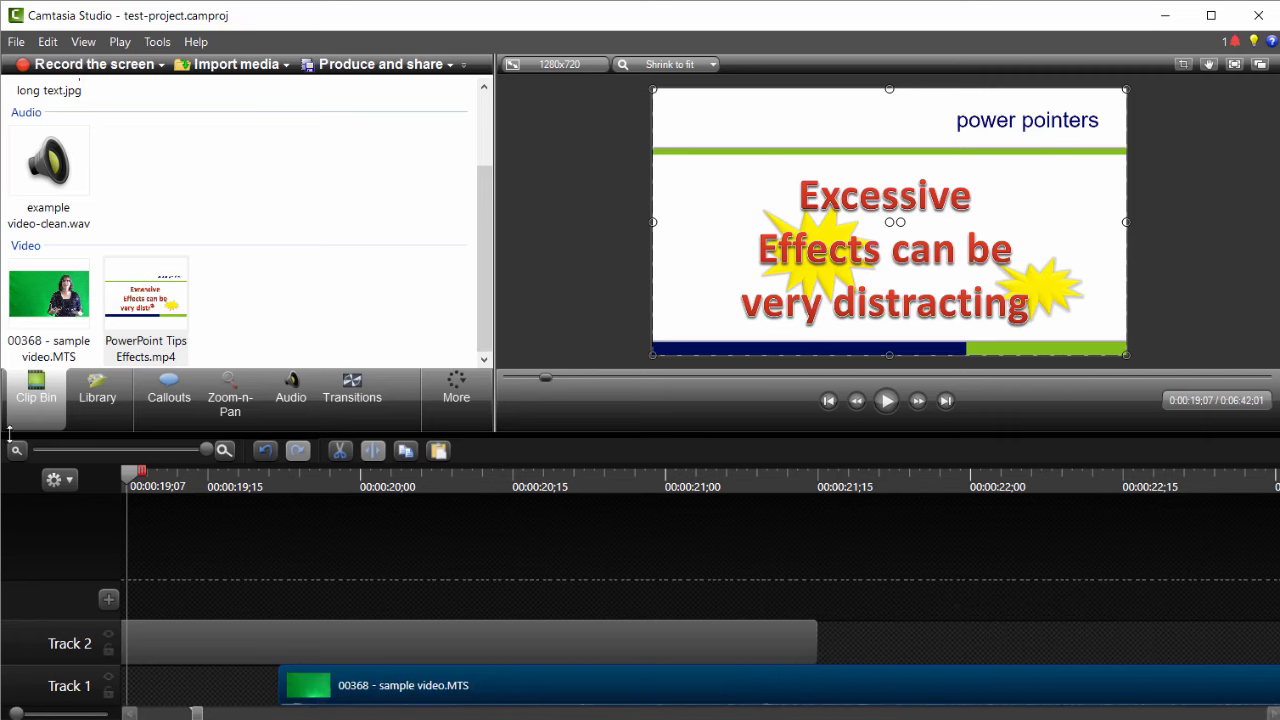
left_click(16, 452)
left_click(16, 452)
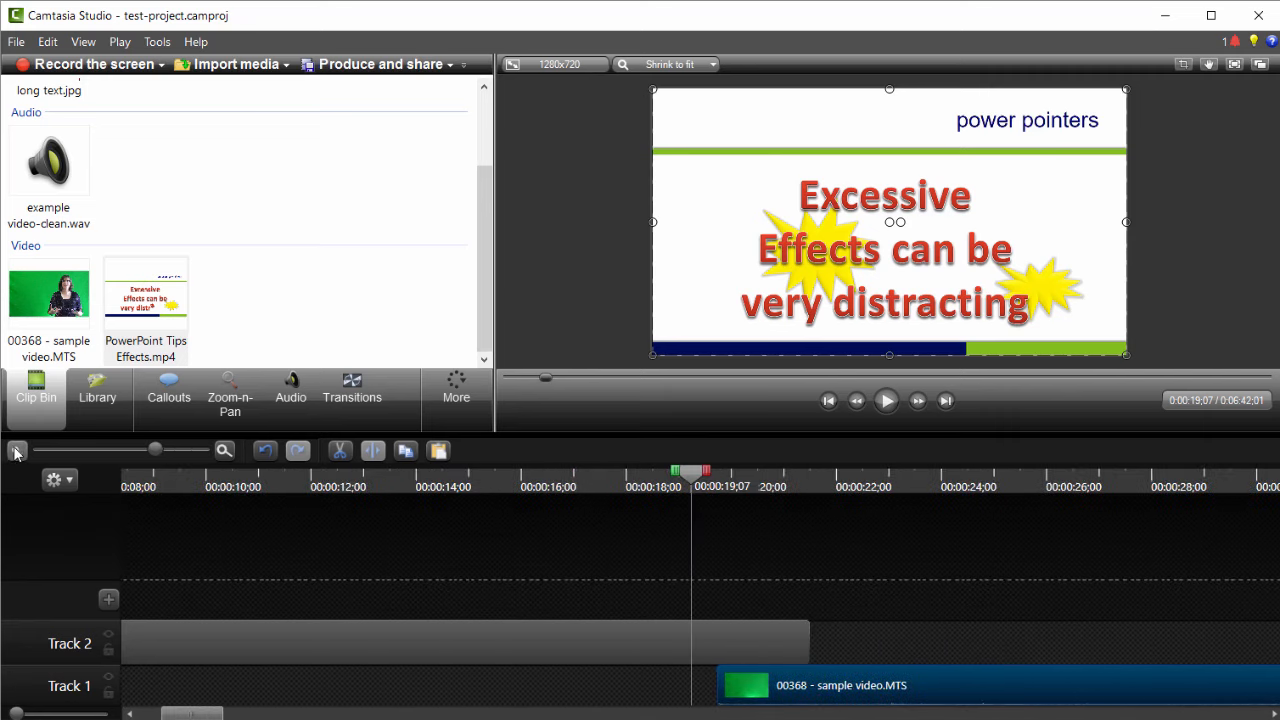
left_click(16, 452)
left_click(16, 452)
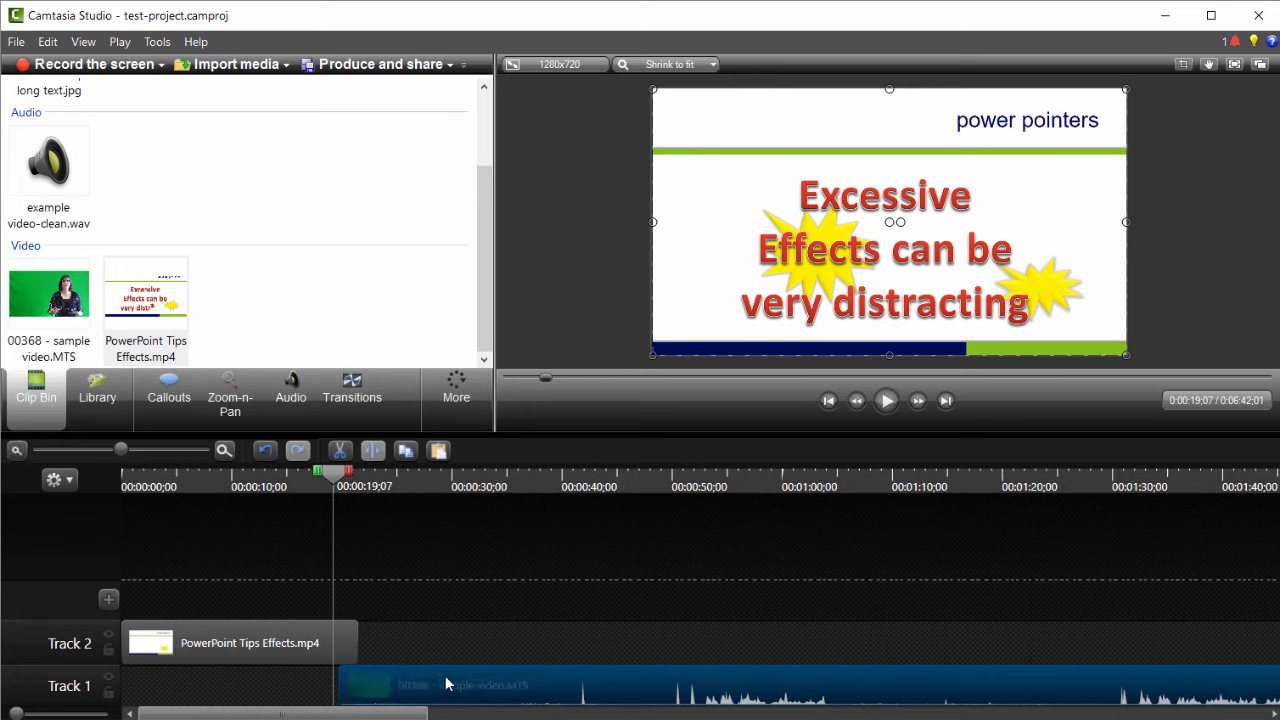
left_click_drag(443, 683, 131, 686)
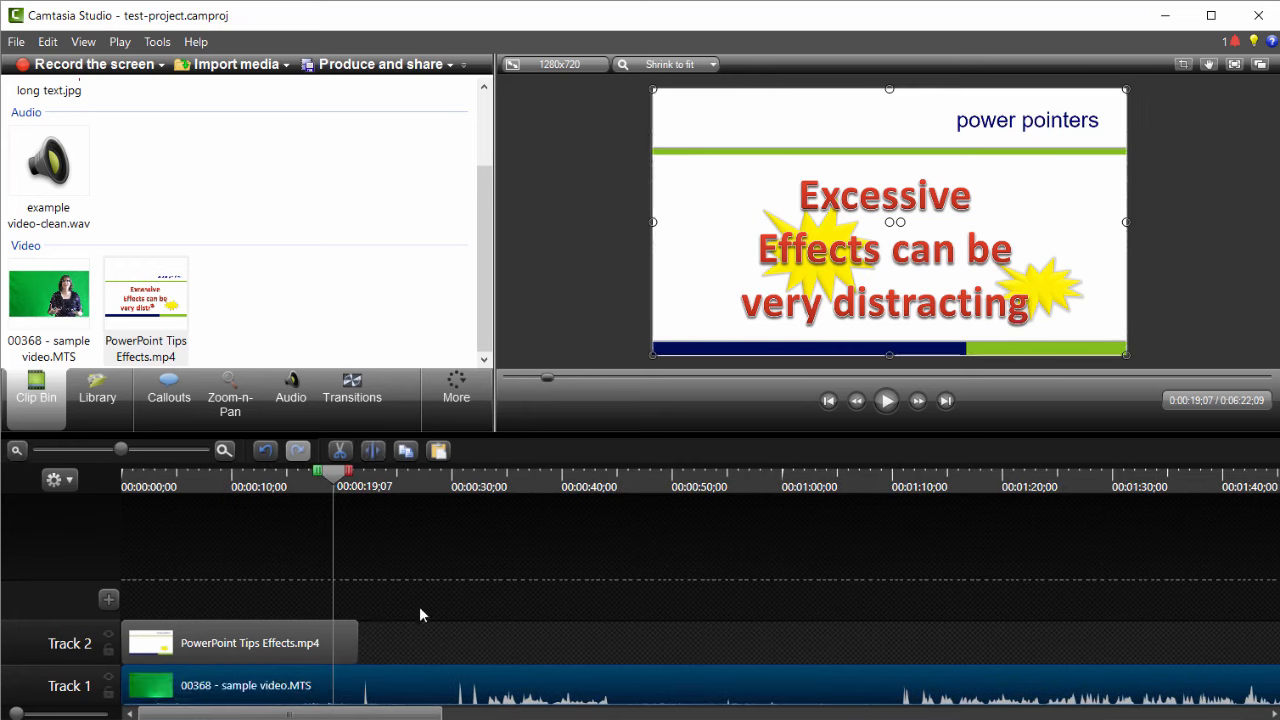
- Move the PowerPoint Tips Effects clip on Track 2 to start at about 00:01:07 and show the frame at 00:01:19;15
left_click(678, 476)
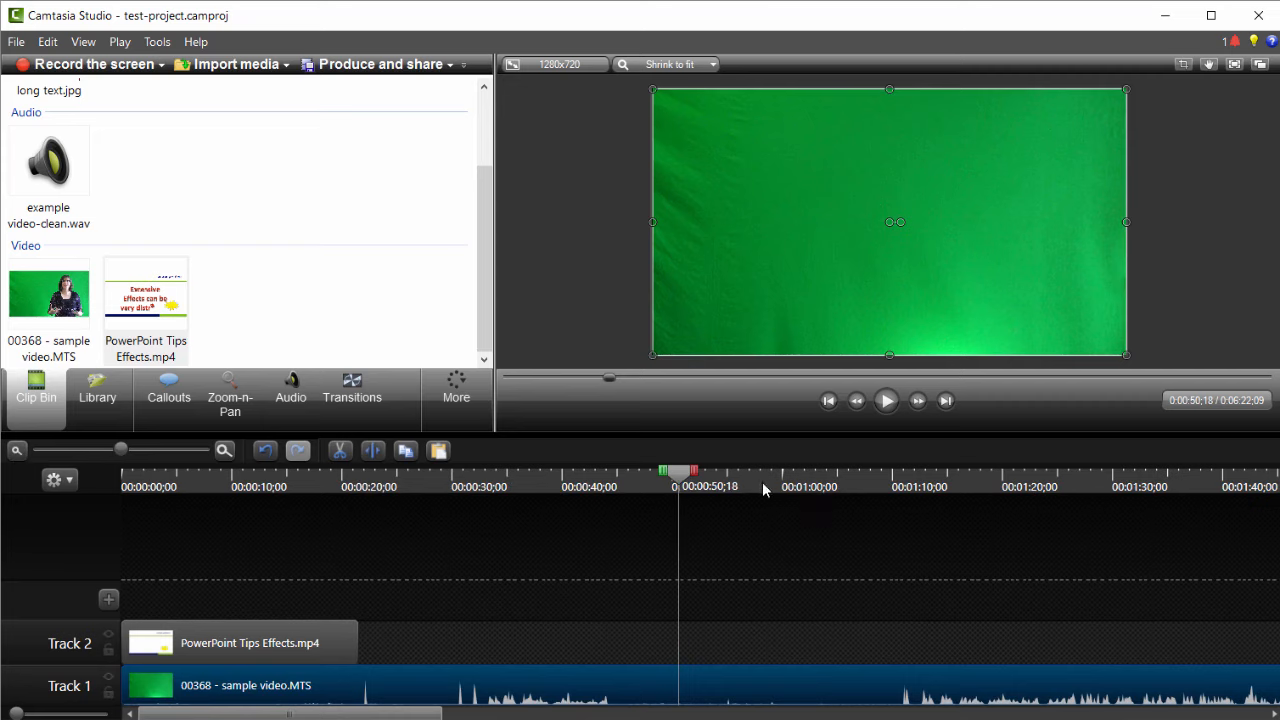
left_click(268, 479)
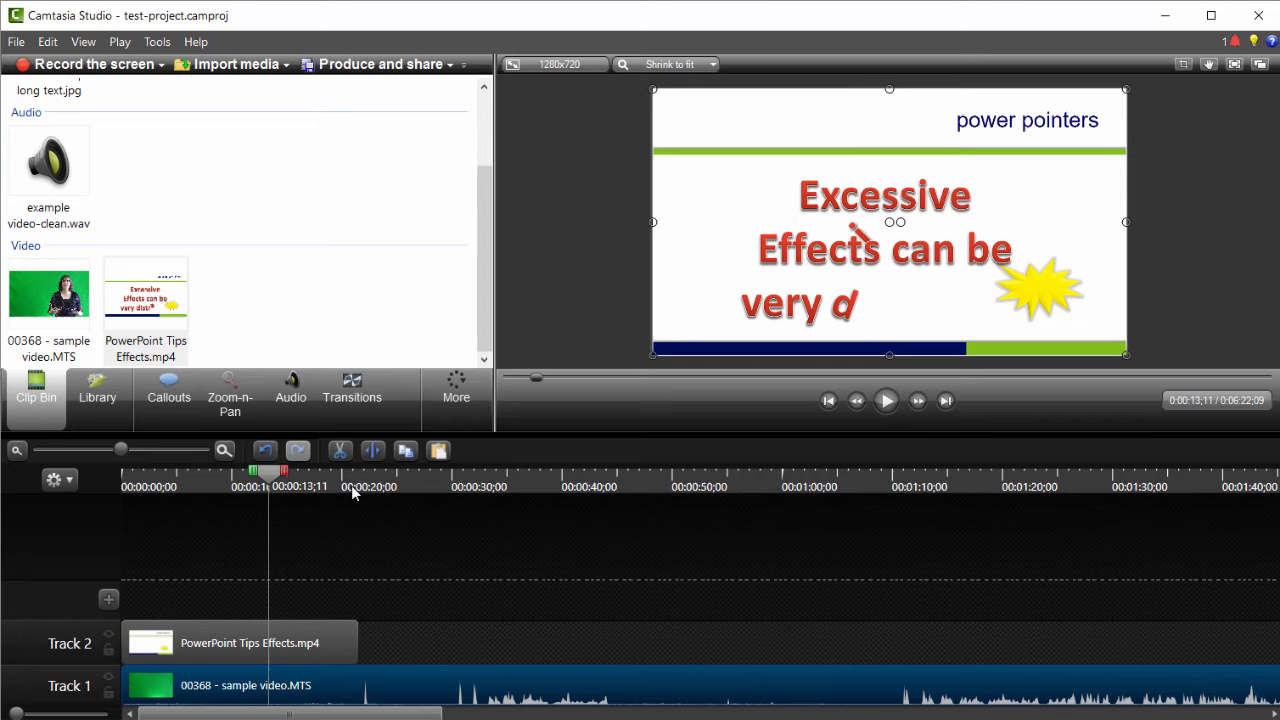
left_click_drag(320, 632, 338, 636)
left_click_drag(197, 643, 1058, 646)
left_click(998, 478)
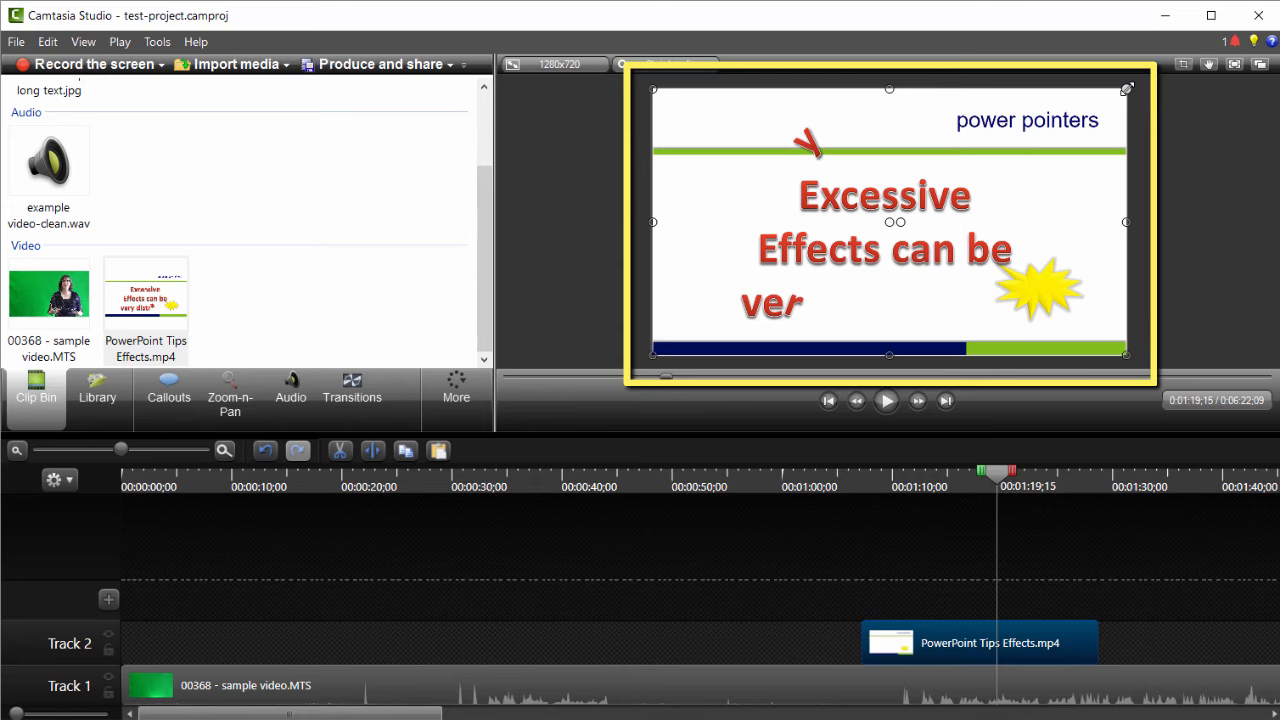
- Shrink the slide clip on the canvas, place it in the empty green area beside the presenter, and adjust its width and height
left_click_drag(1127, 89, 984, 170)
left_click_drag(923, 222, 822, 166)
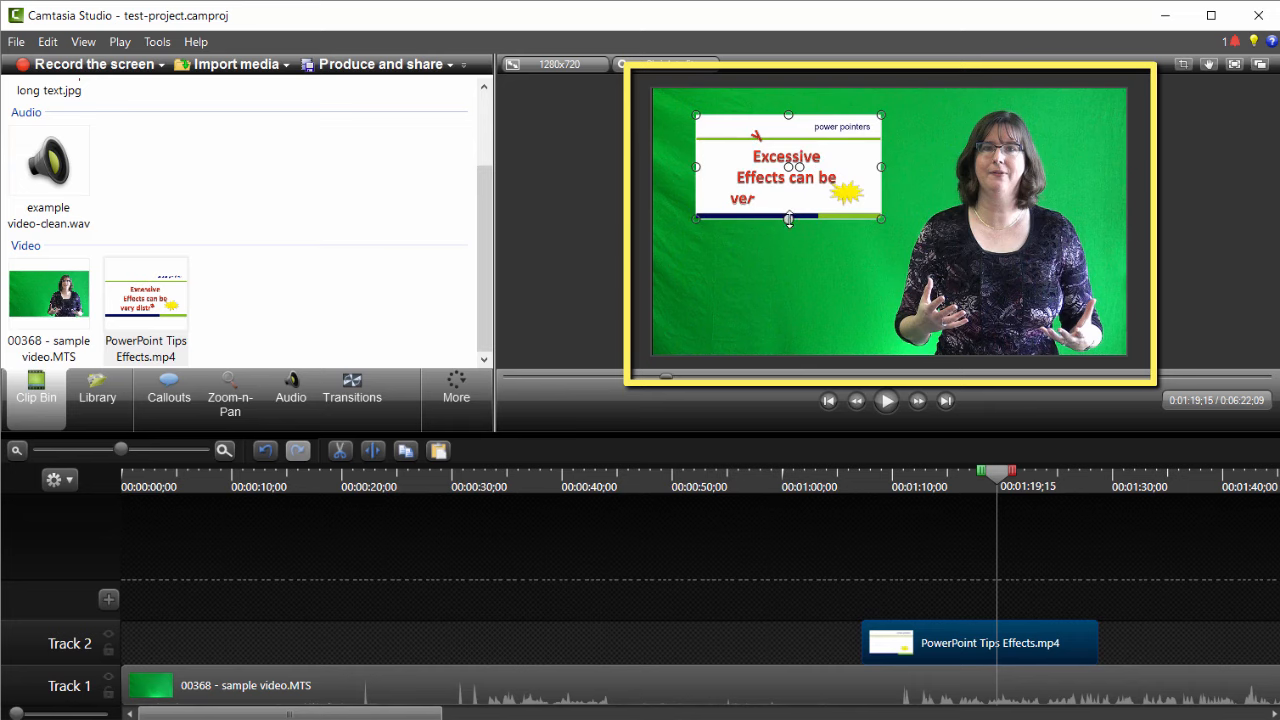
mouse_move(789, 219)
left_mouse_down()
mouse_move(789, 232)
mouse_move(789, 221)
left_mouse_up()
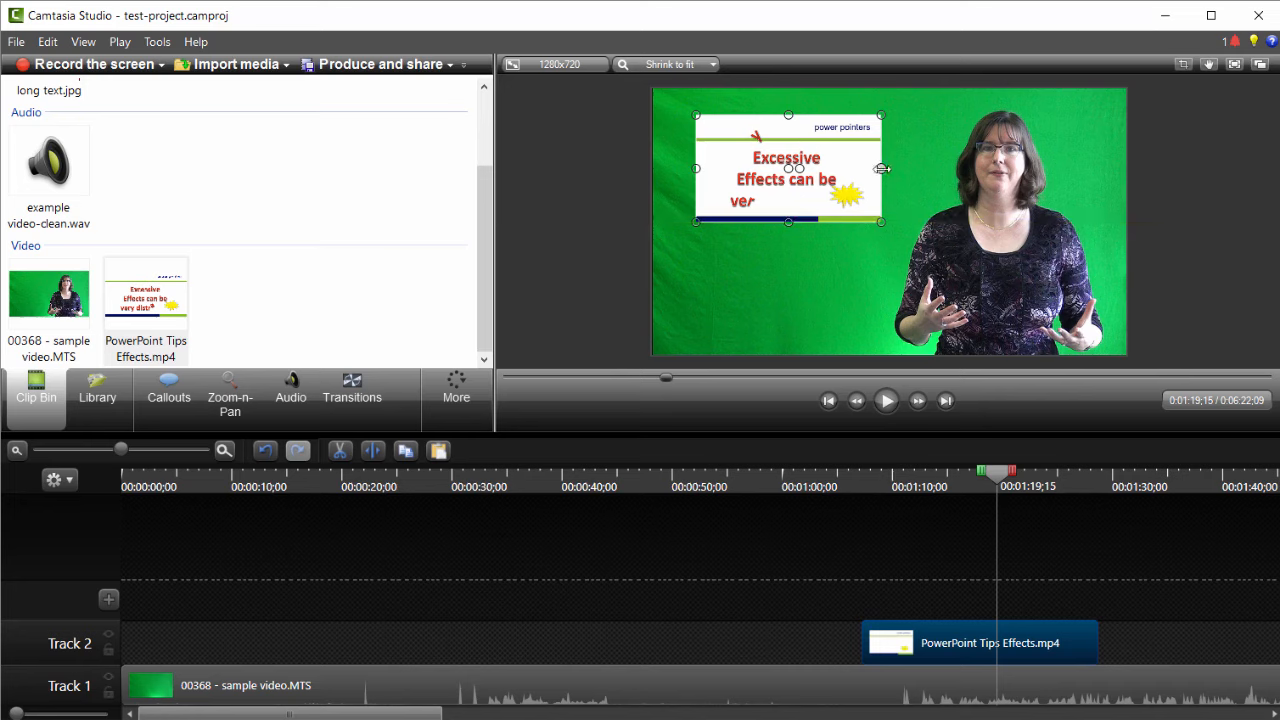
left_click_drag(881, 169, 852, 171)
left_click_drag(853, 223, 883, 242)
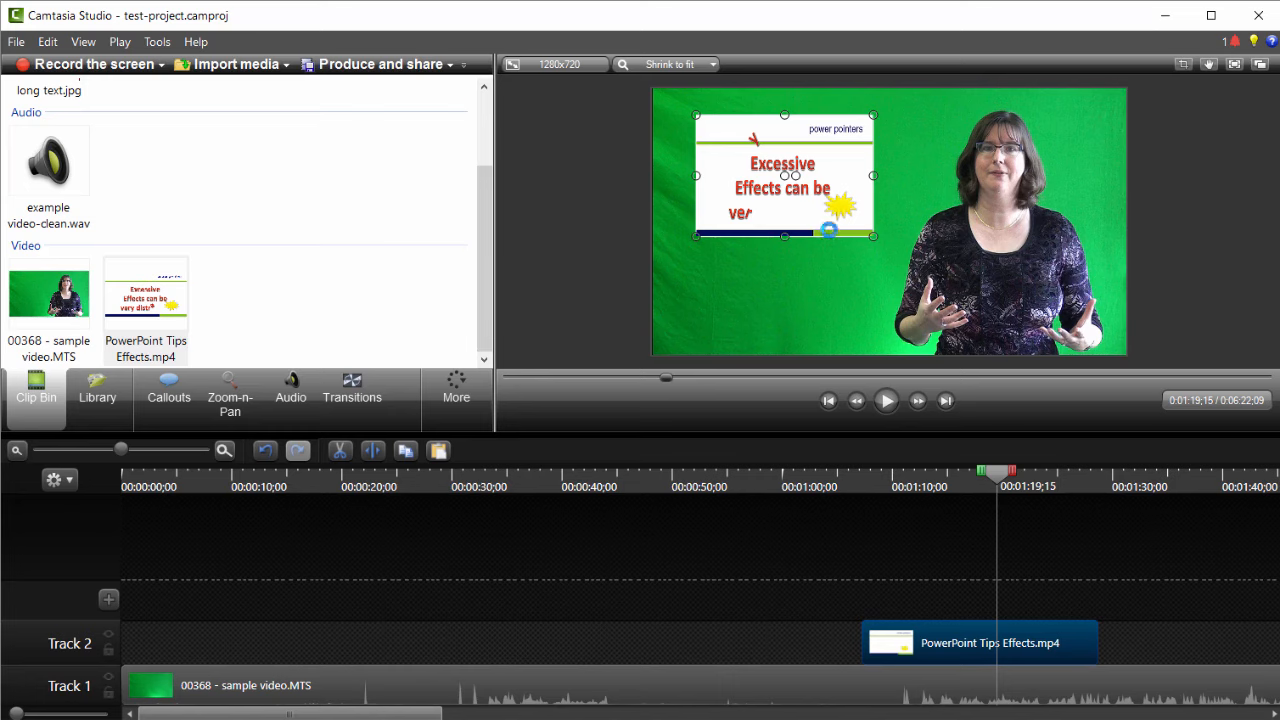
- Try the slide clip enlarged and partly off the canvas, and fit it back small in the green area beside the presenter
left_click_drag(873, 237, 948, 290)
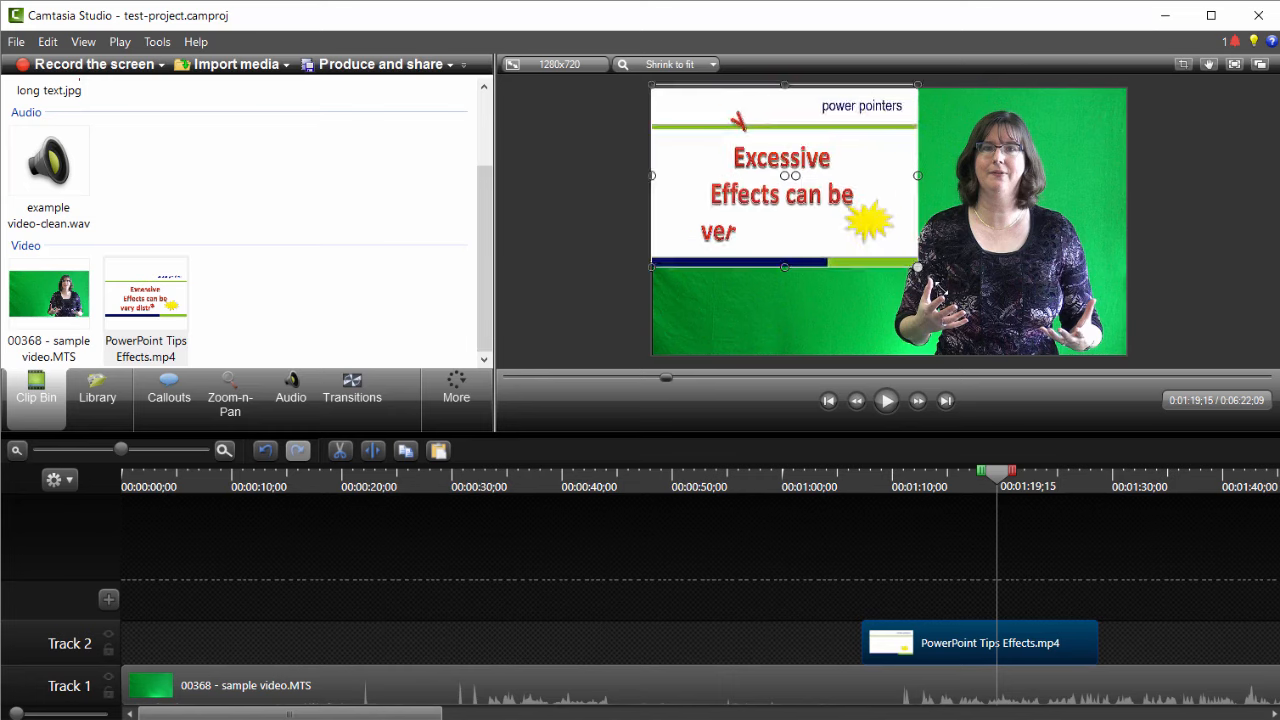
left_click_drag(815, 180, 681, 226)
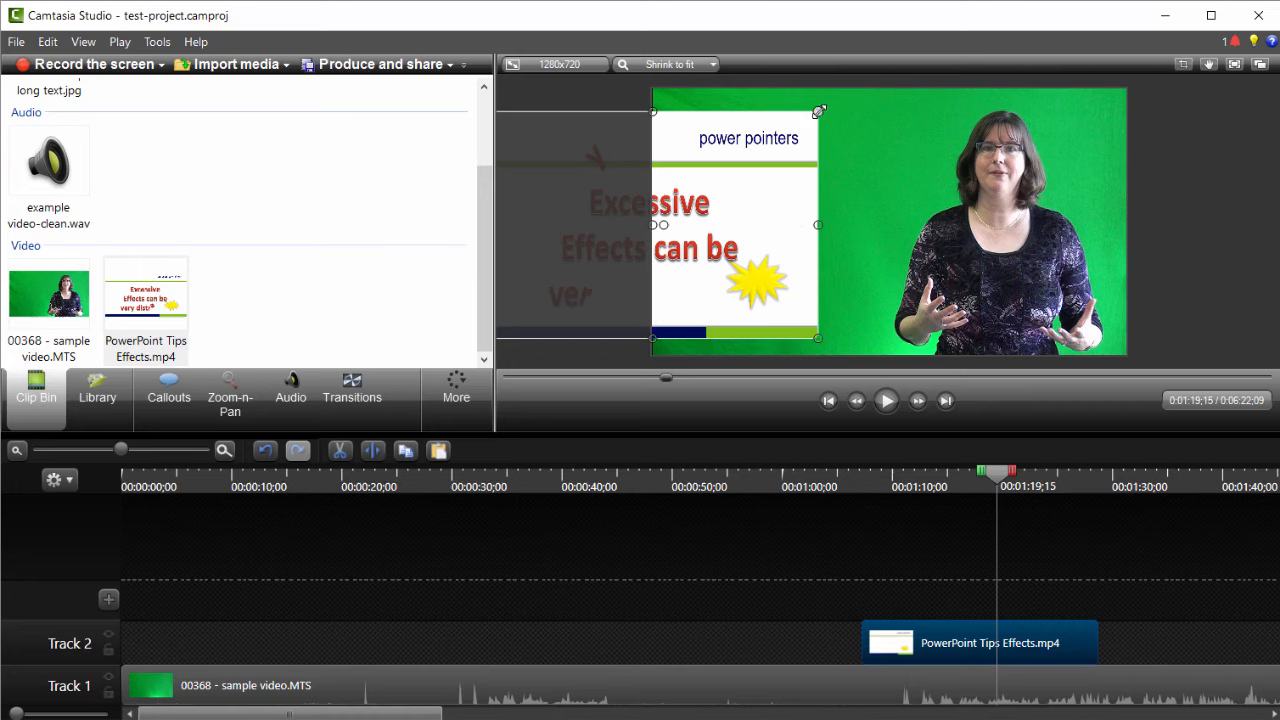
left_click_drag(819, 111, 822, 169)
left_click(574, 222)
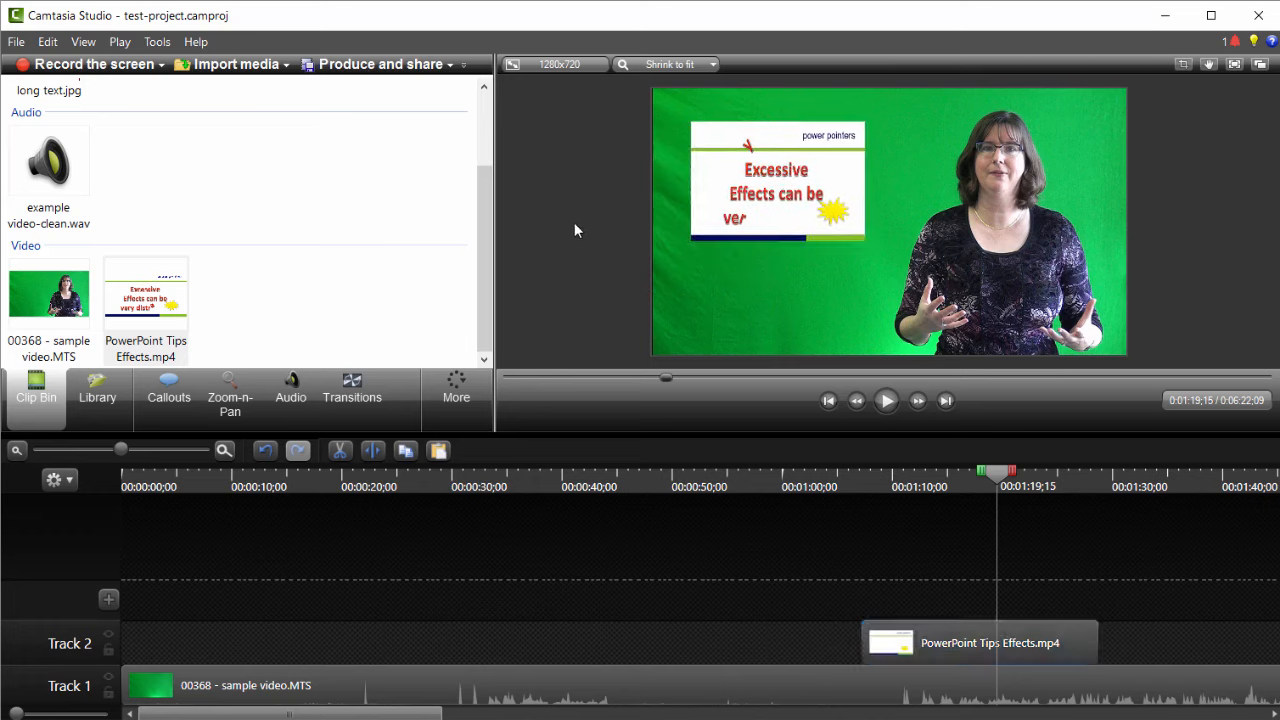
- Preview the slide and presenter playing together from the start of the slide clip
left_click_drag(1000, 470, 860, 482)
left_click(887, 402)
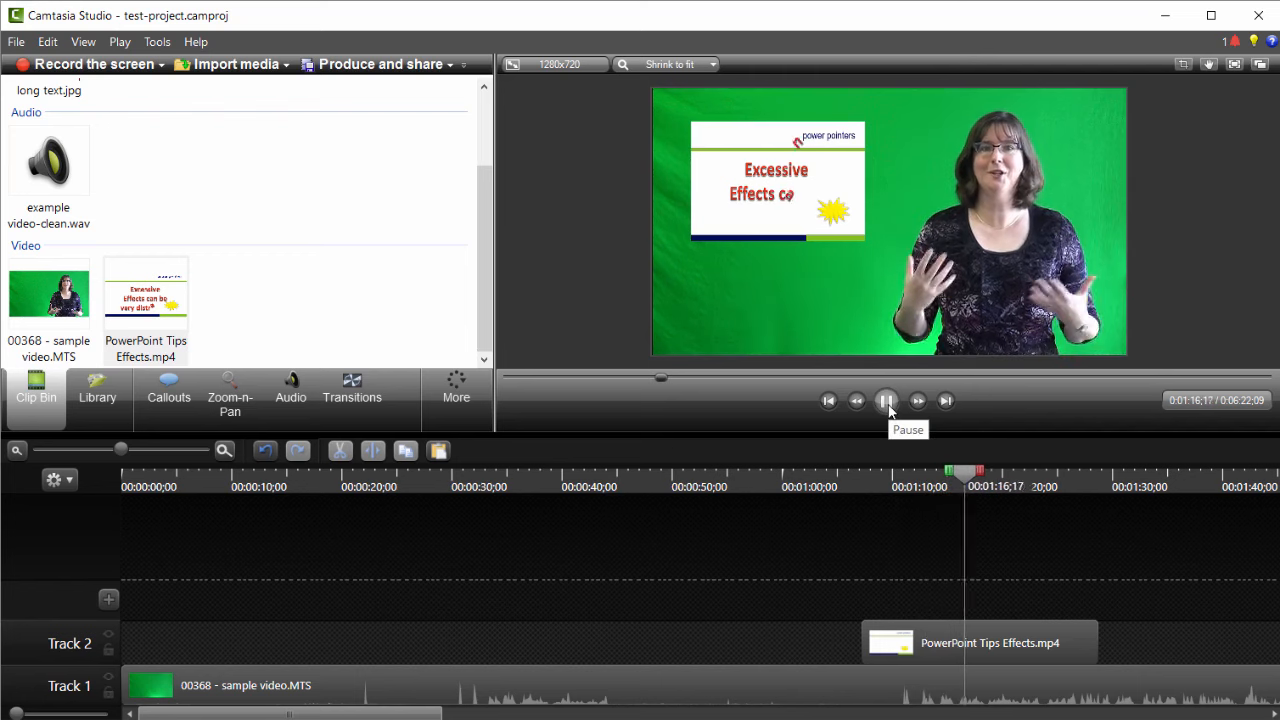
left_click(887, 403)
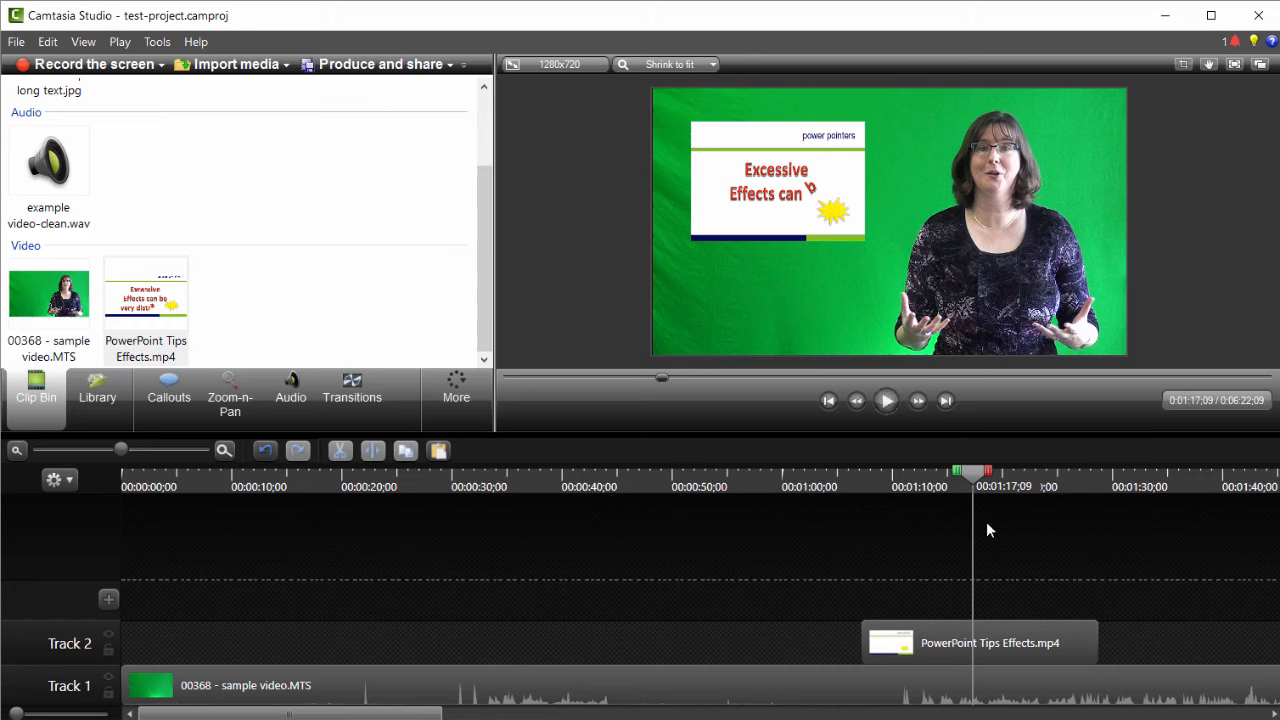
- Crop both sides of the sample video so only the narrow area around the presenter is kept
left_click(854, 309)
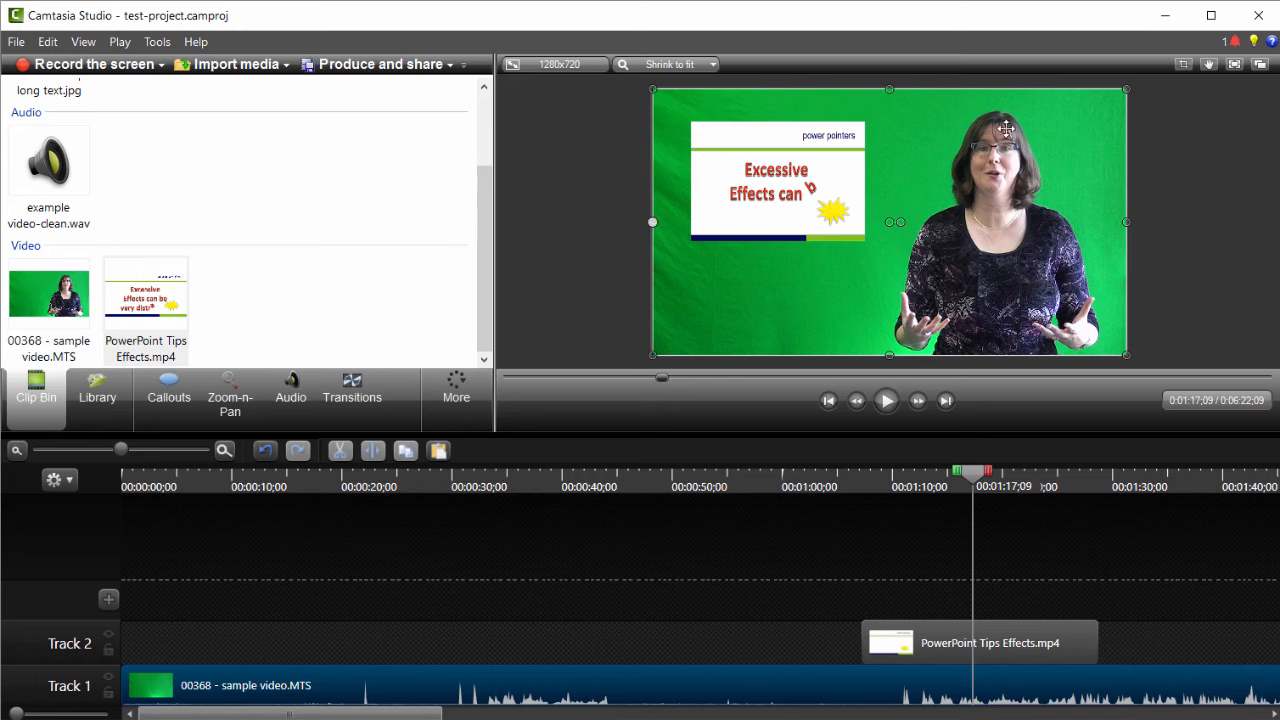
left_click(1183, 64)
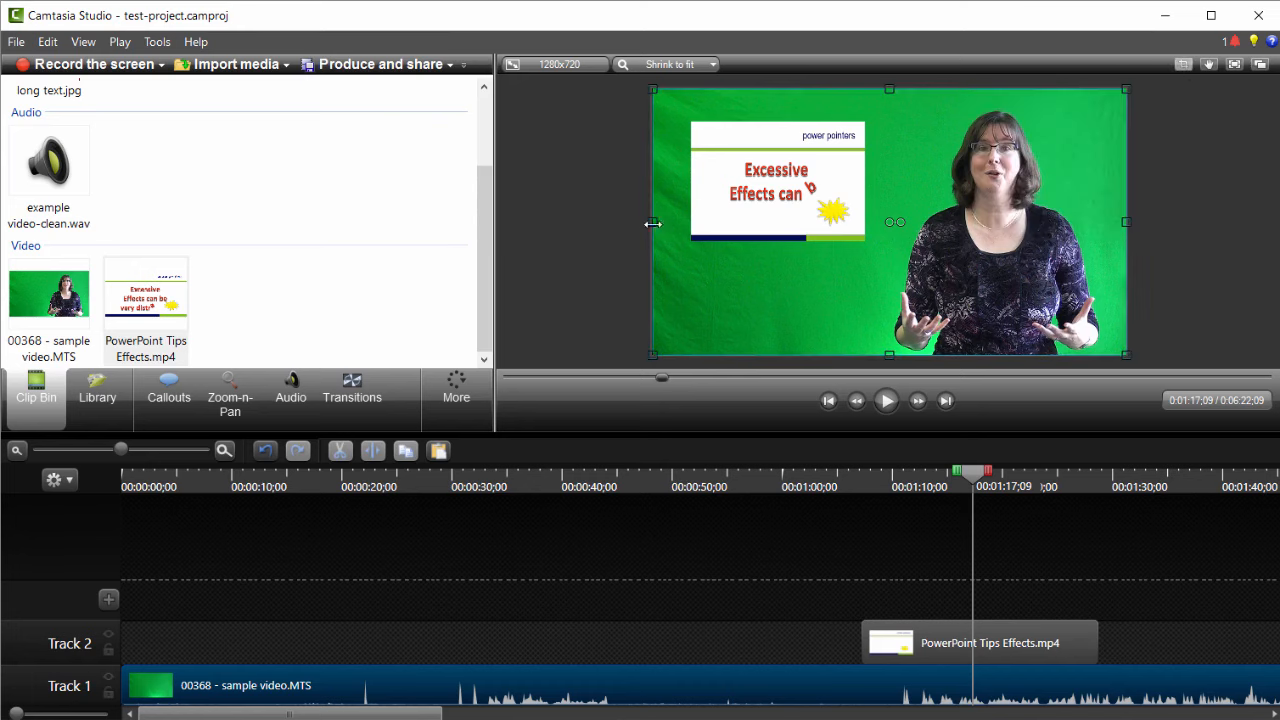
left_click_drag(652, 224, 881, 224)
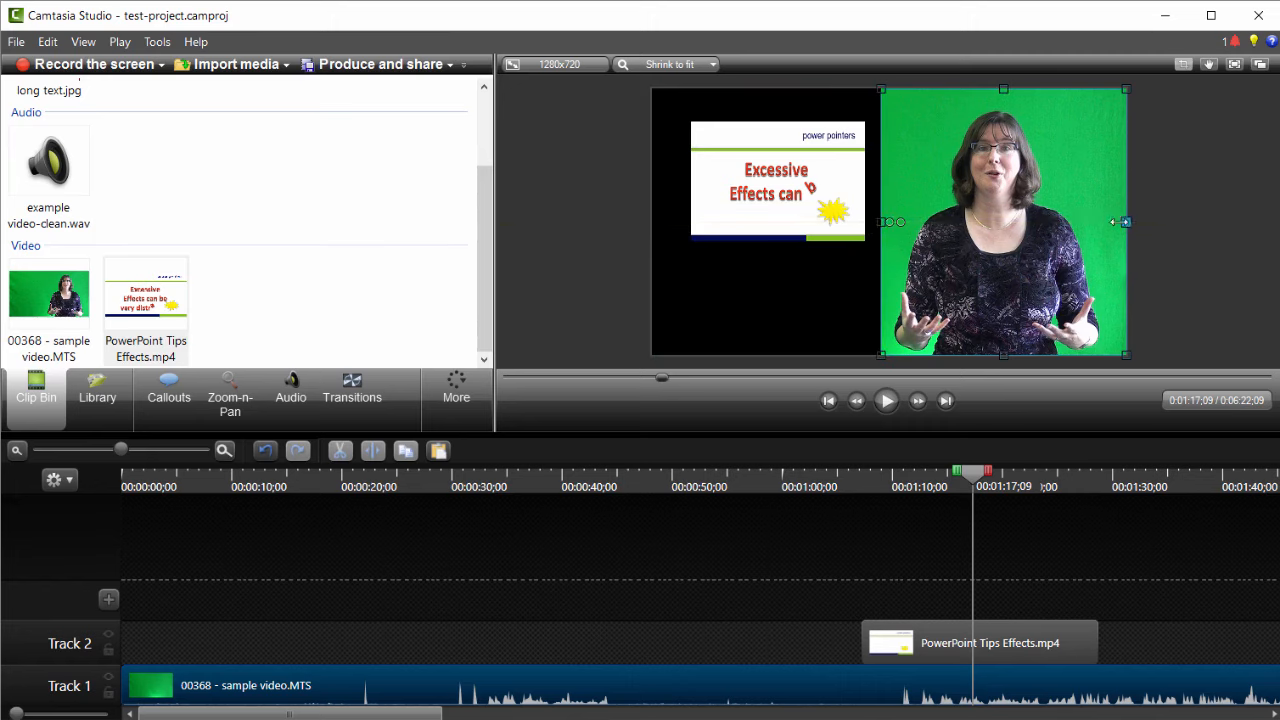
left_click_drag(1116, 222, 1105, 222)
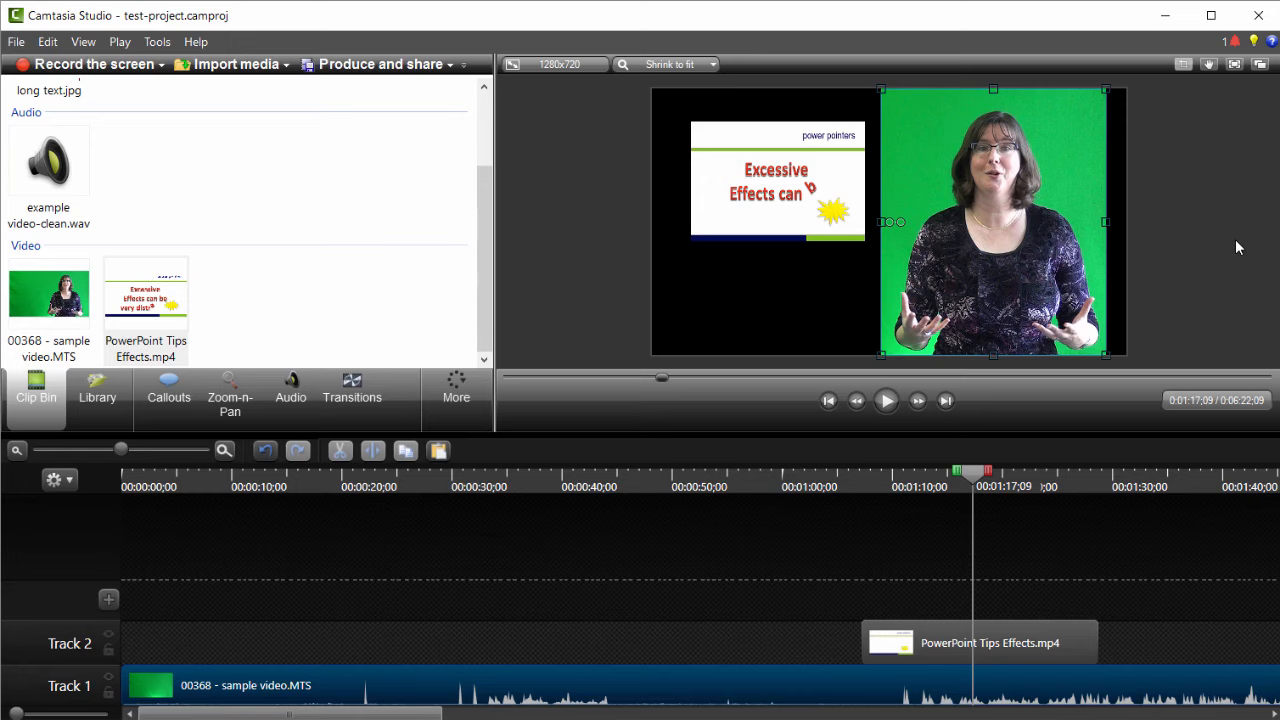
- Copy the PowerPoint Tips Effects clip and paste the duplicate onto Track 2 at 00:01:51;23
left_click(917, 634)
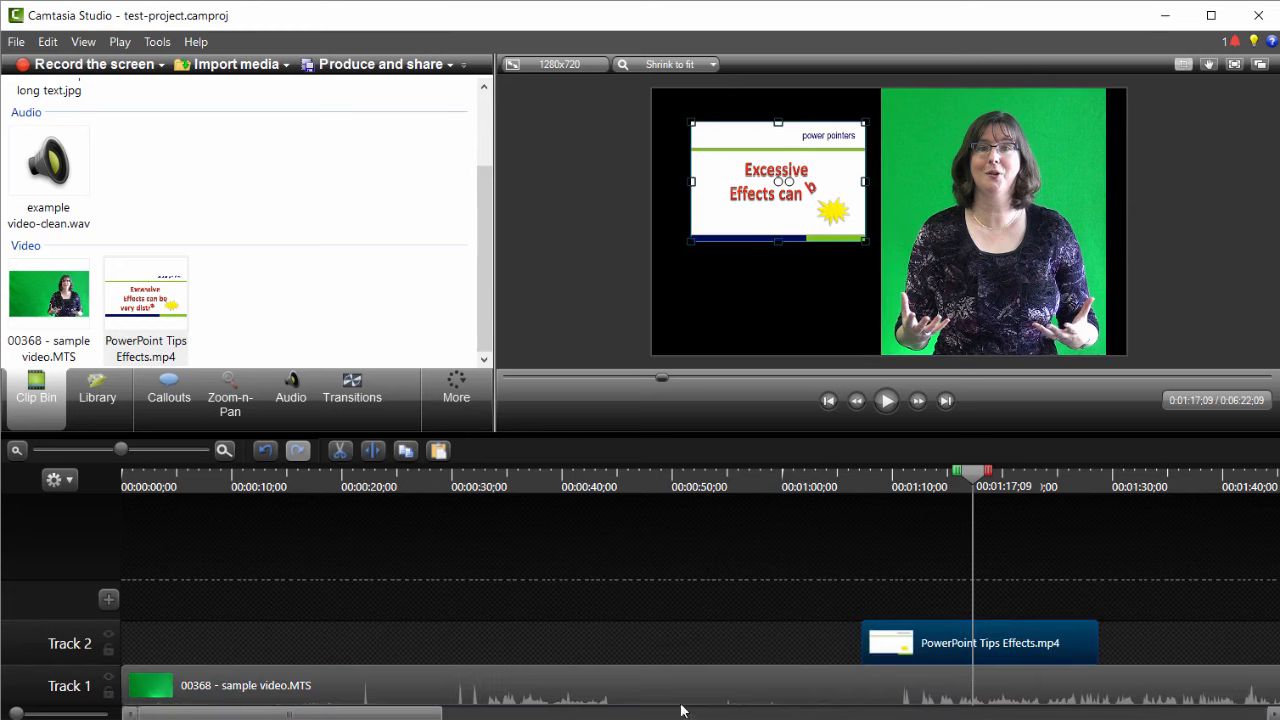
left_click(1272, 713)
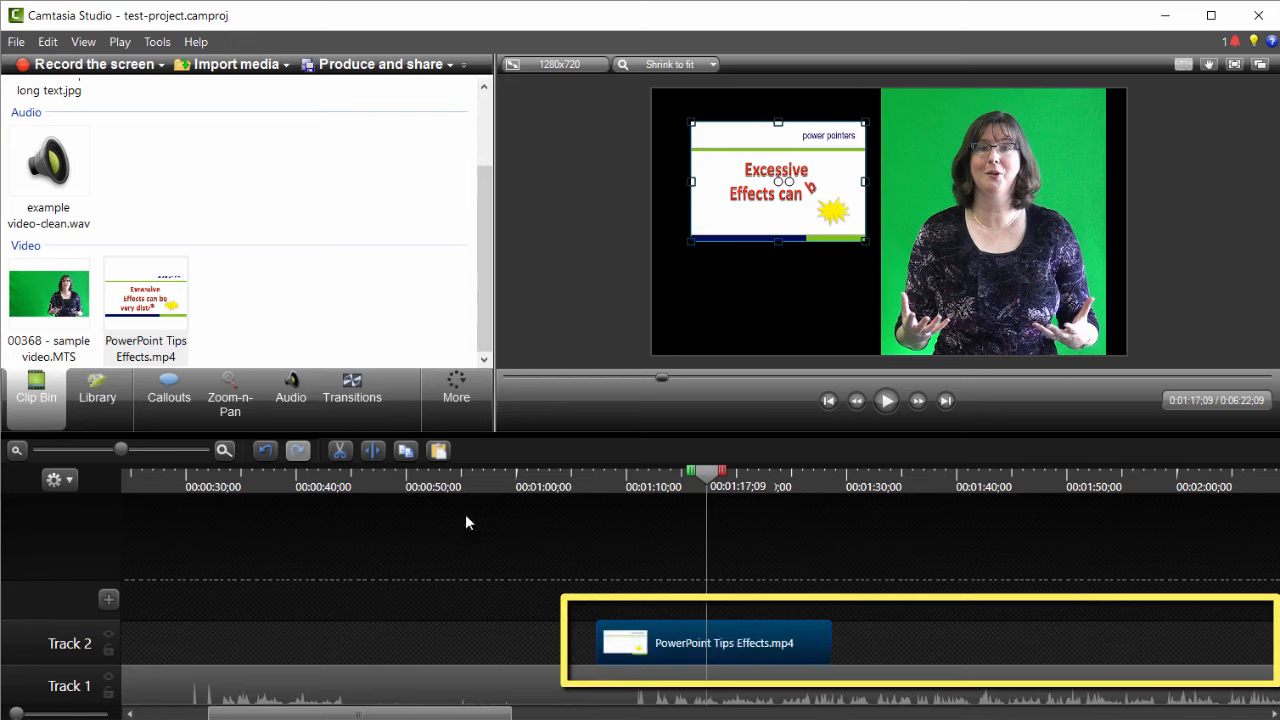
left_click(405, 451)
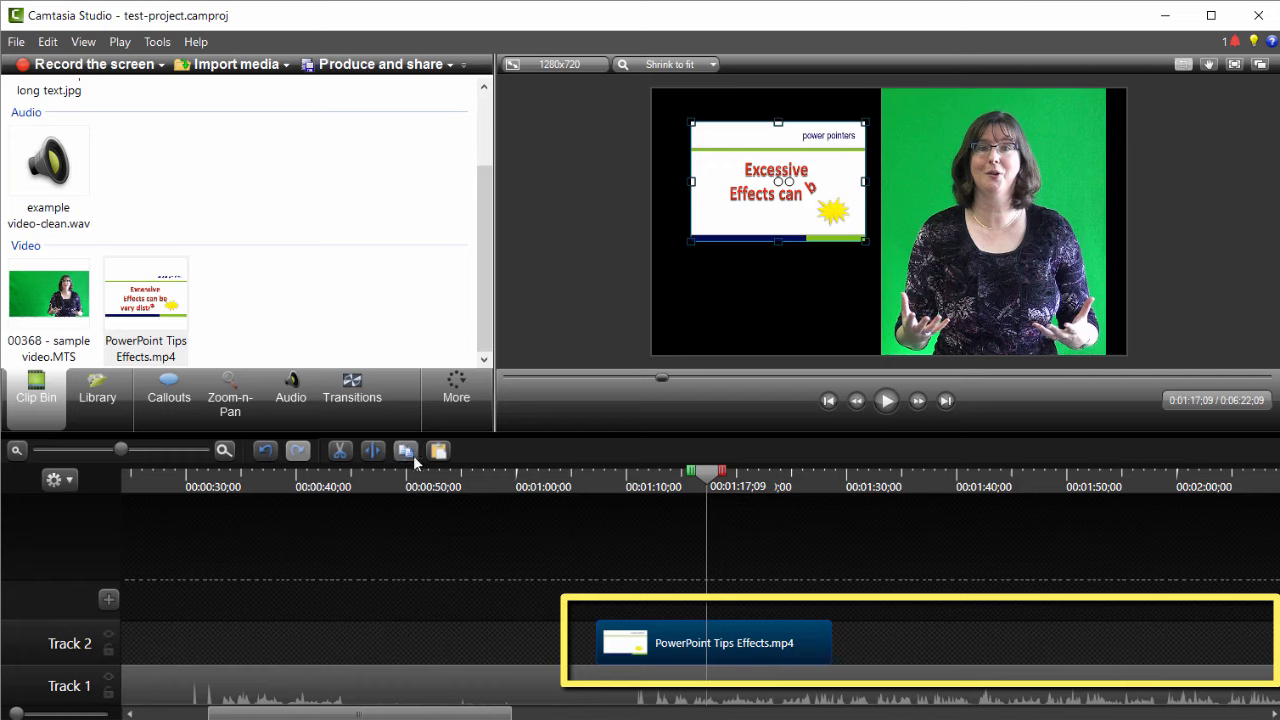
left_click(1088, 481)
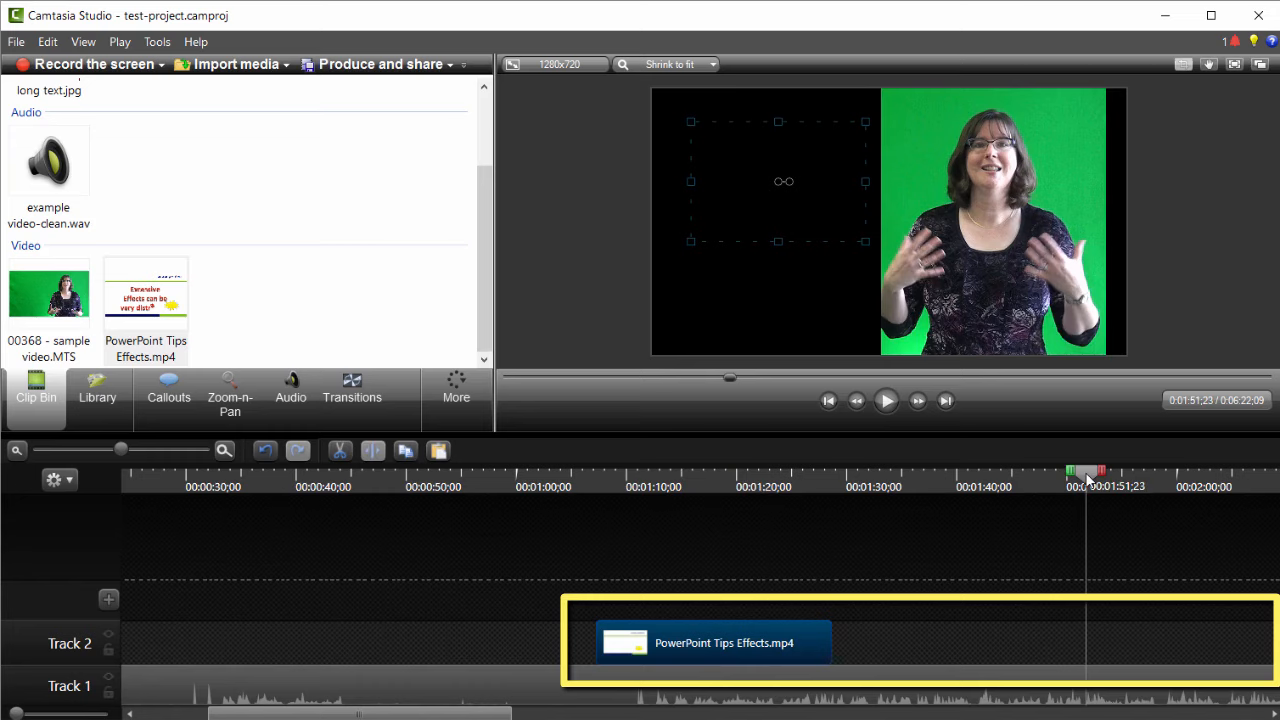
left_click(438, 451)
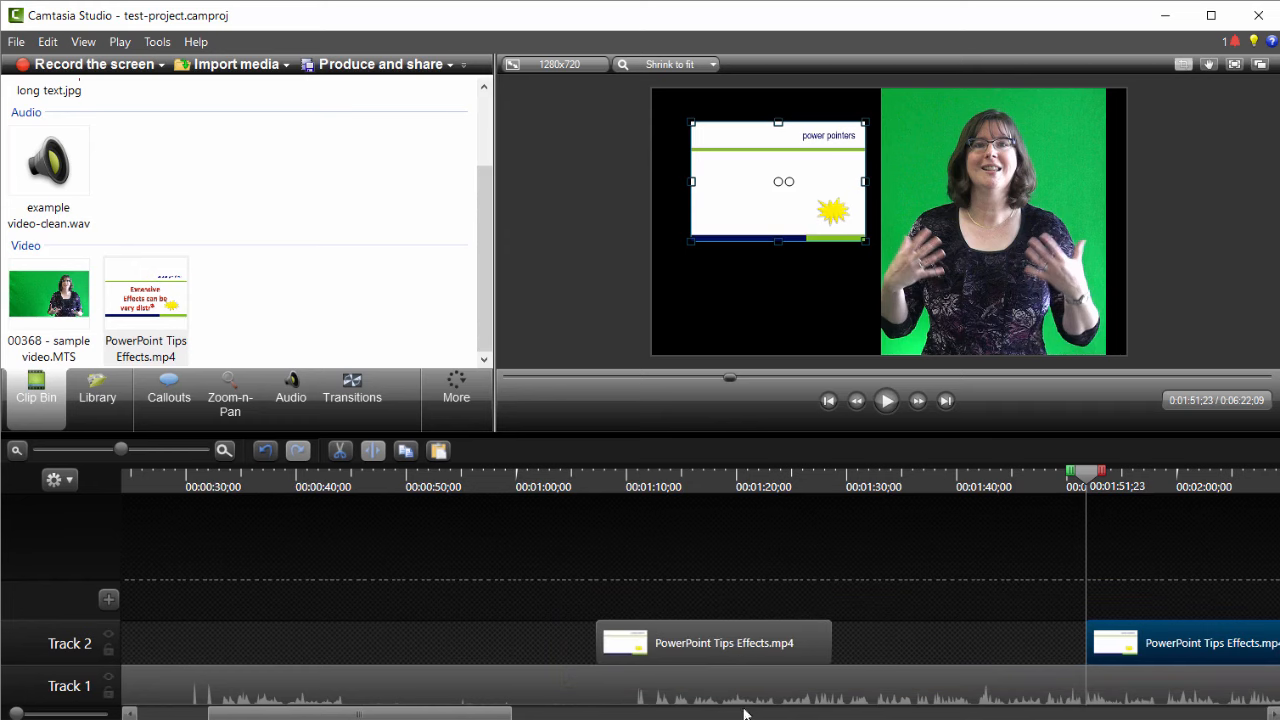
left_click_drag(462, 714, 512, 715)
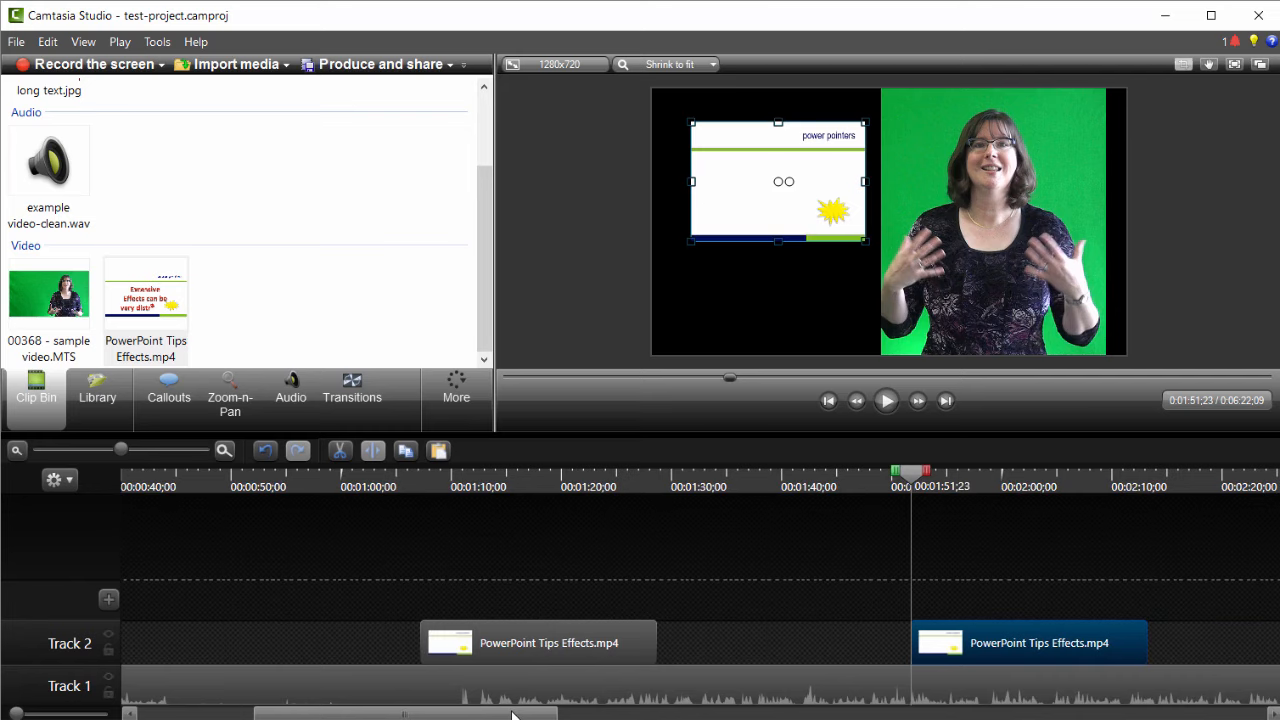